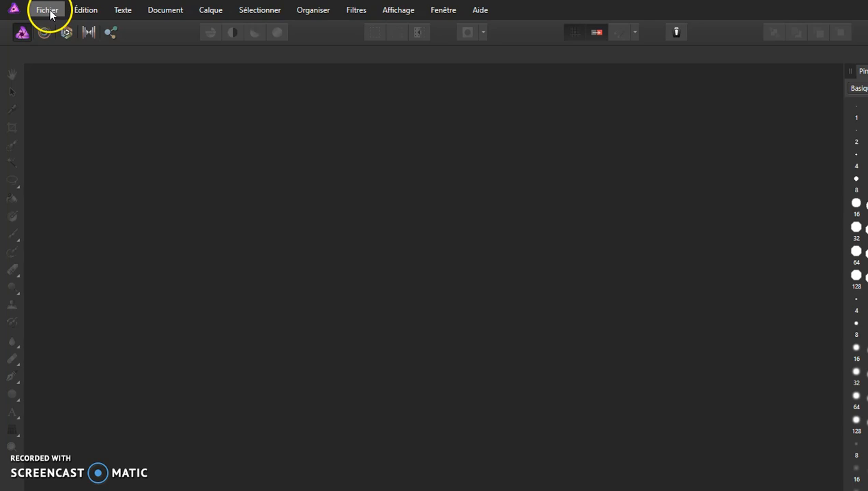
- Start a new panorama and open the browser for adding source images
{"action": "mouse_move", "coordinate": [51, 22]}
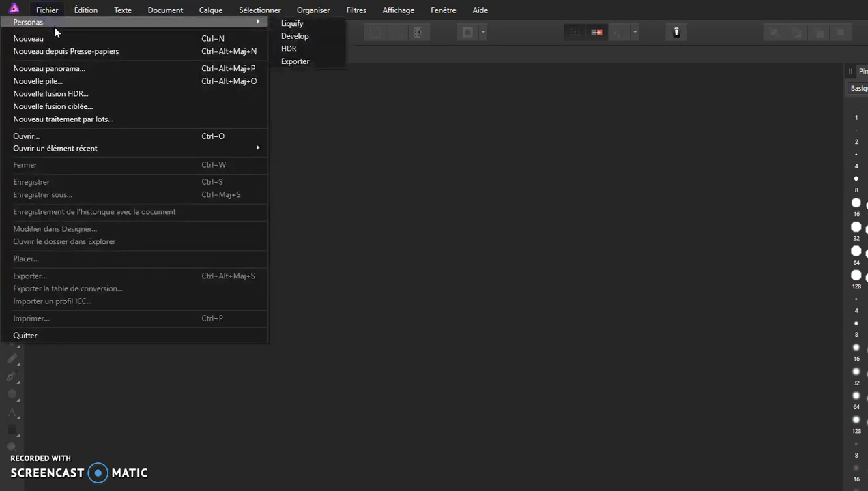
{"action": "left_click", "coordinate": [69, 70]}
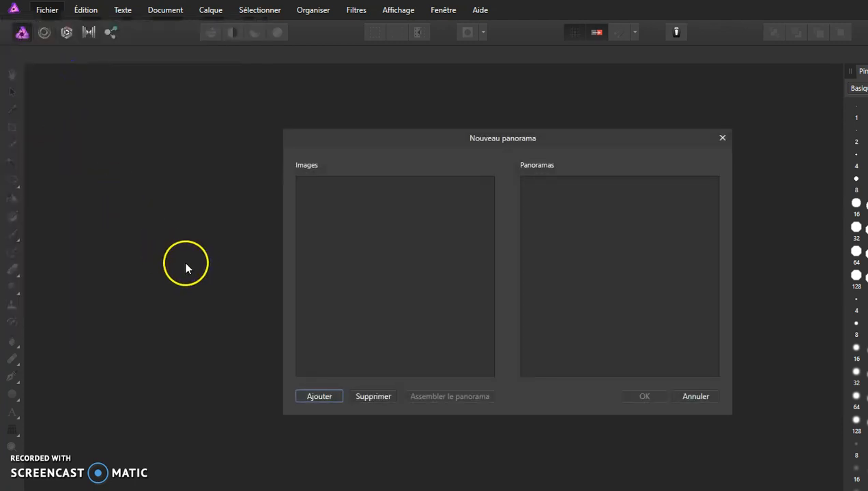
{"action": "left_click_drag", "start_coordinate": [429, 143], "coordinate": [286, 125]}
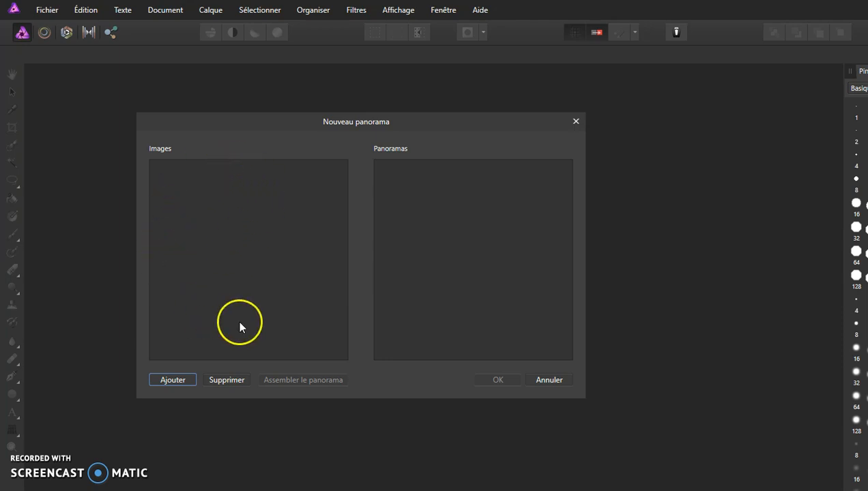
{"action": "left_click", "coordinate": [174, 382]}
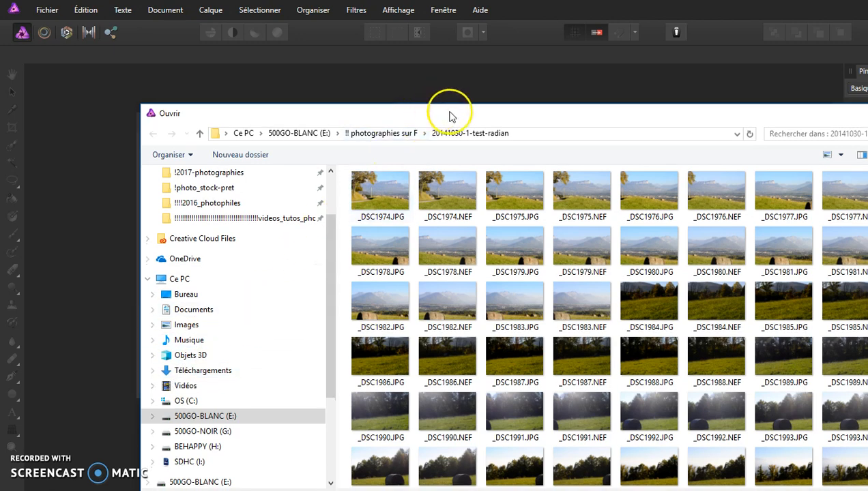
- Add the images _DSC1974.JPG through _DSC1983.JPG from the 20141030-1-test-radian folder to the panorama
{"action": "left_click_drag", "start_coordinate": [451, 112], "coordinate": [351, 72]}
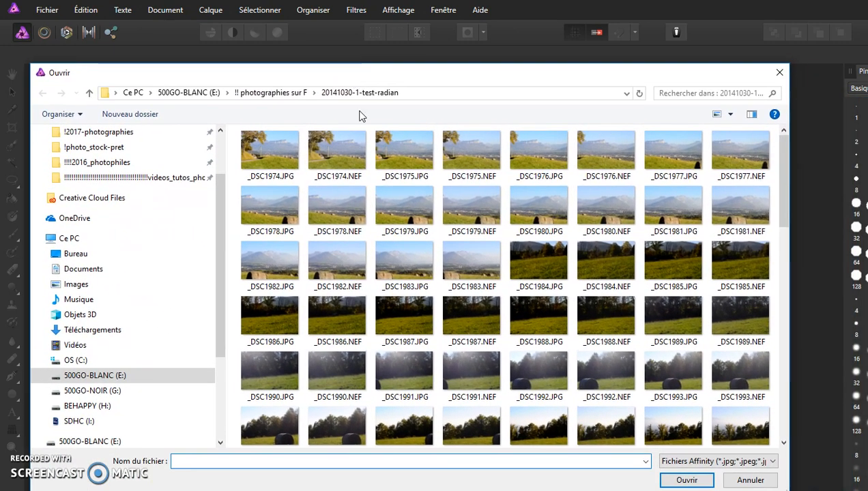
{"action": "left_click", "coordinate": [267, 154]}
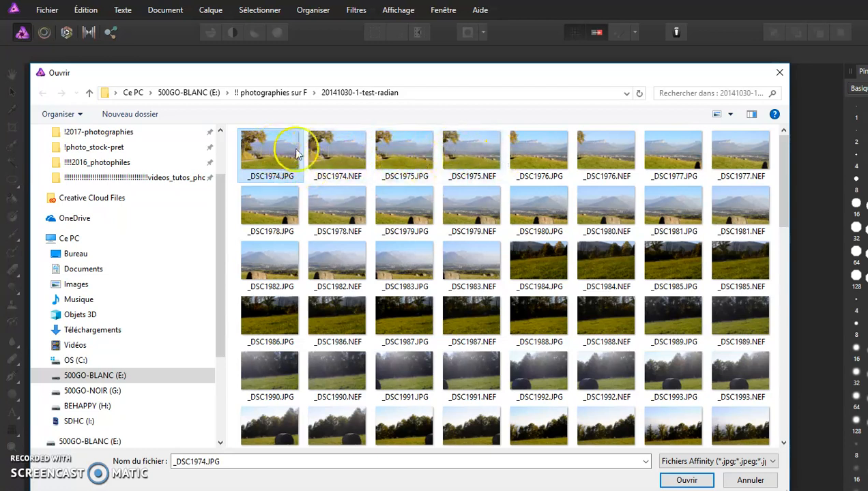
{"action": "left_click", "coordinate": [404, 160], "text": "ctrl"}
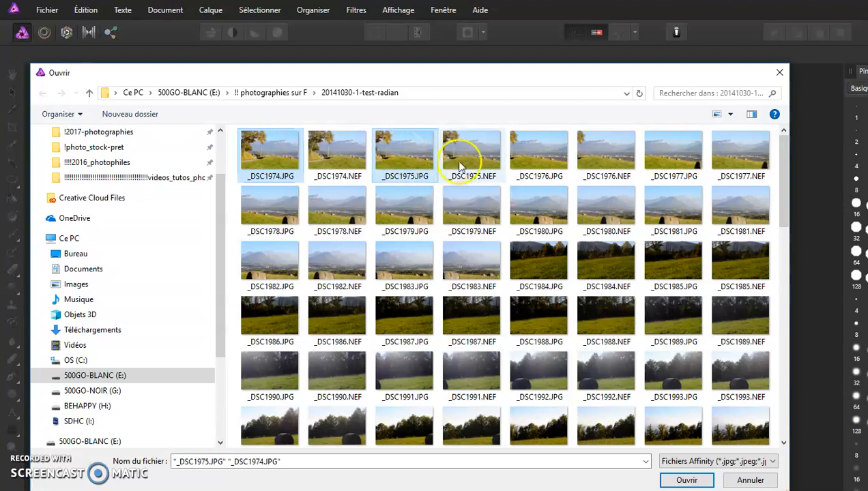
{"action": "left_click", "coordinate": [544, 159], "text": "ctrl"}
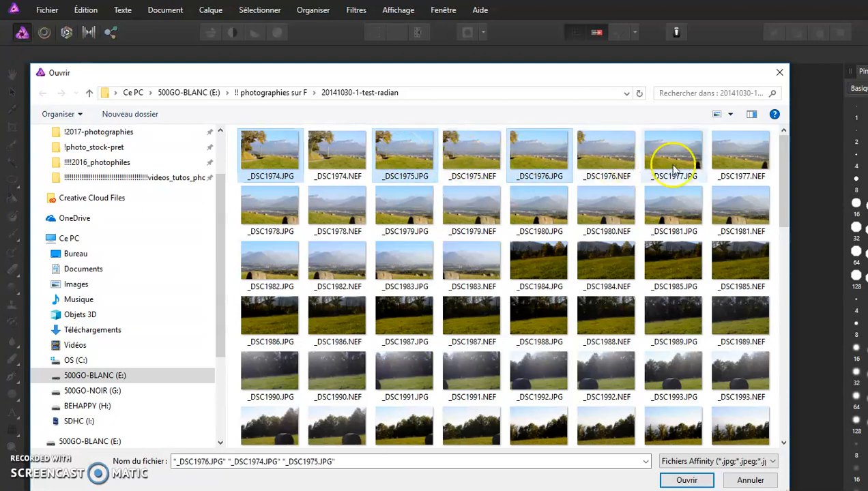
{"action": "left_click", "coordinate": [670, 160], "text": "ctrl"}
{"action": "left_click", "coordinate": [271, 208], "text": "ctrl"}
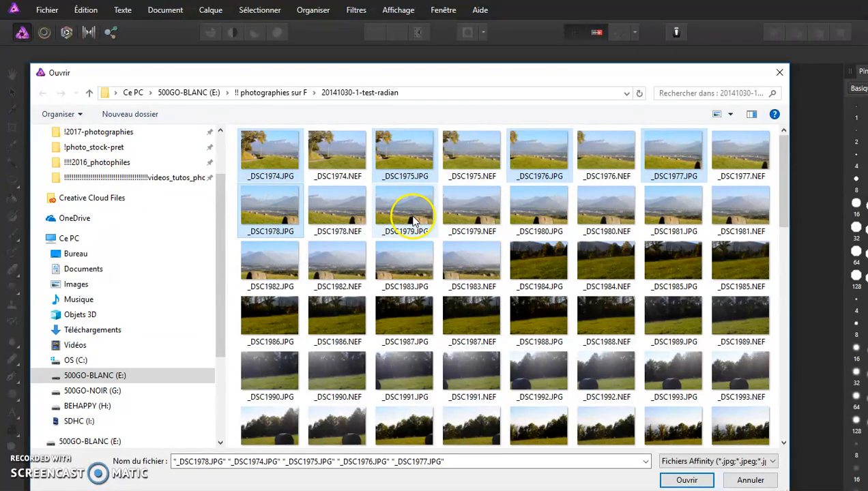
{"action": "left_click", "coordinate": [405, 201], "text": "ctrl"}
{"action": "left_click", "coordinate": [538, 208], "text": "ctrl"}
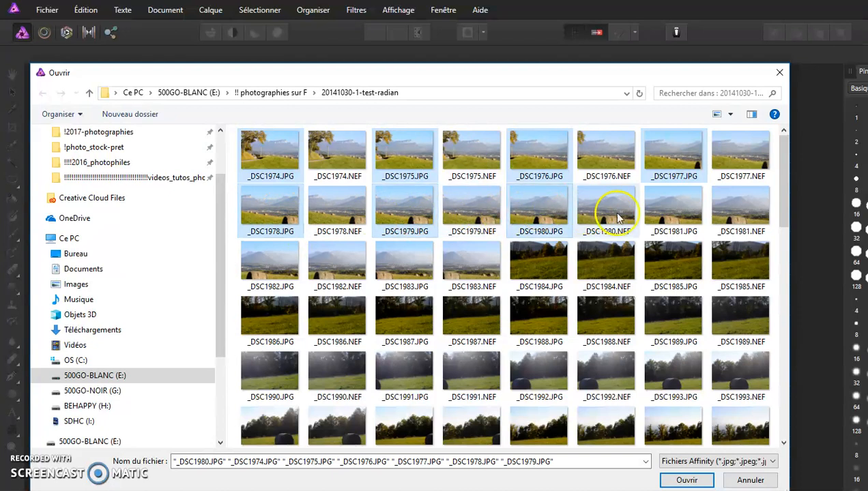
{"action": "left_click", "coordinate": [669, 214], "text": "ctrl"}
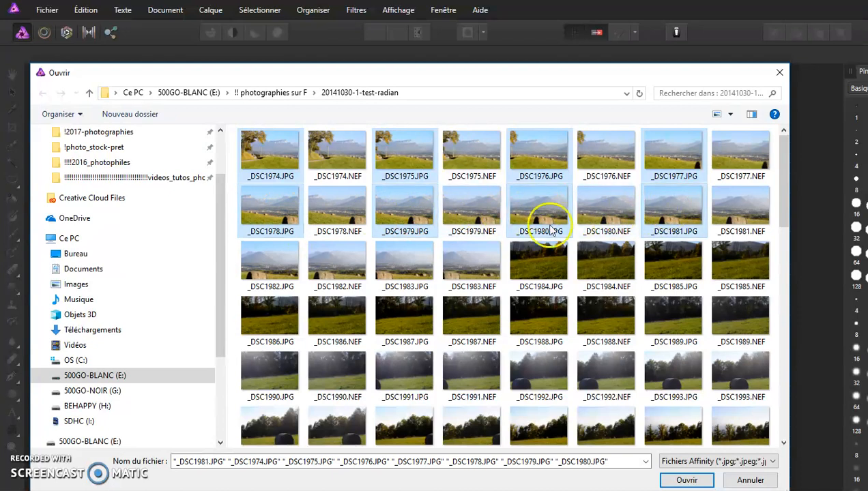
{"action": "left_click", "coordinate": [281, 266], "text": "ctrl"}
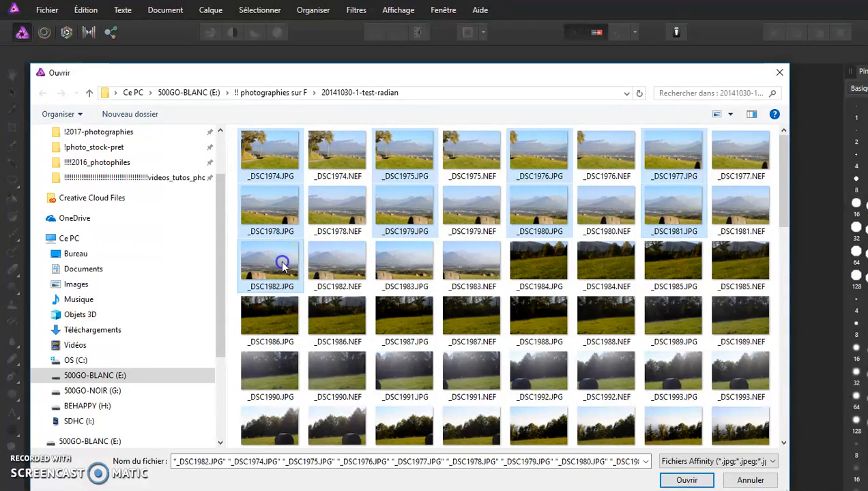
{"action": "left_click", "coordinate": [411, 257], "text": "ctrl"}
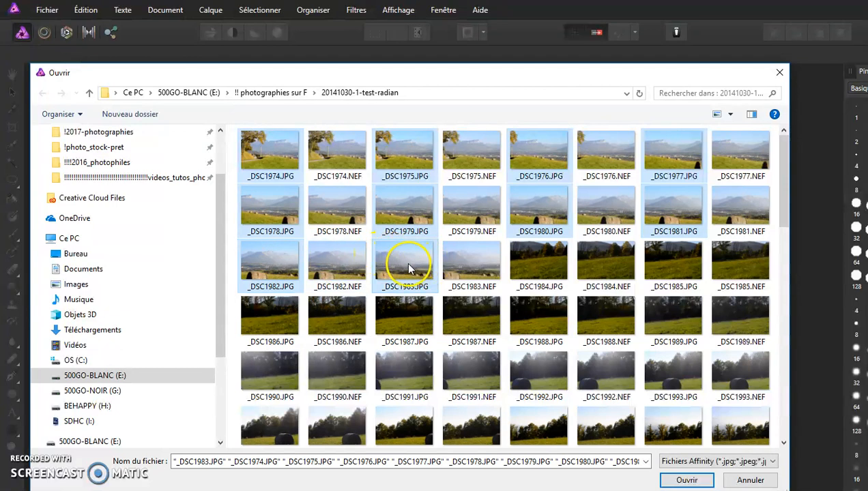
{"action": "left_click", "coordinate": [687, 481]}
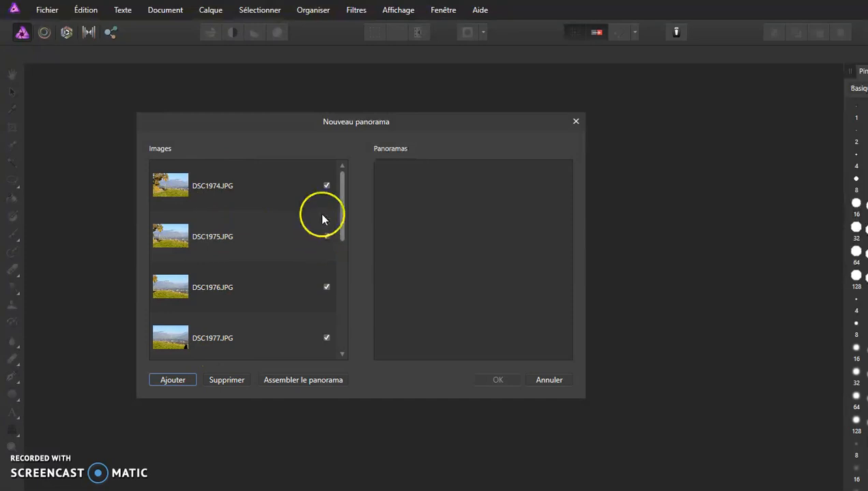
- Stitch the ten listed images into a panorama and accept it
{"action": "left_click_drag", "start_coordinate": [341, 206], "coordinate": [342, 337]}
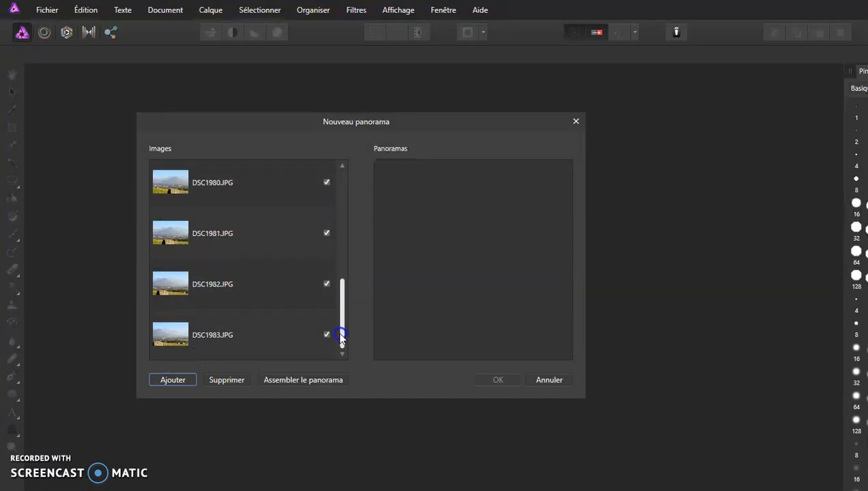
{"action": "left_click", "coordinate": [276, 379]}
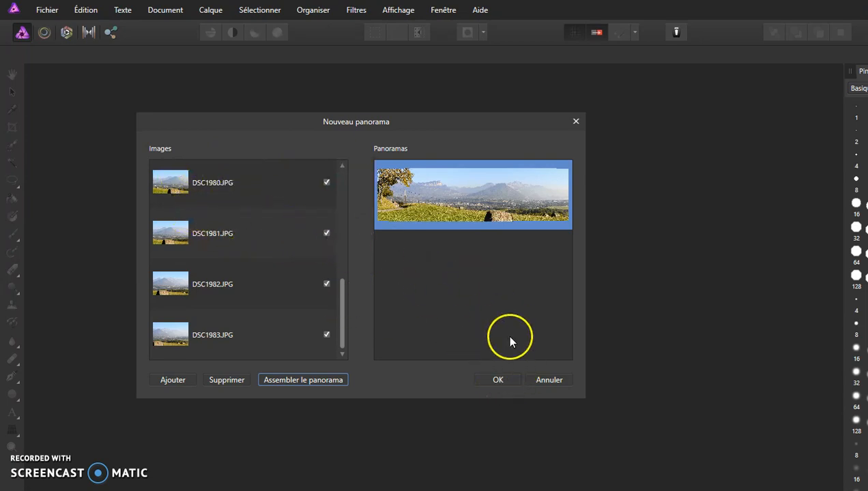
{"action": "left_click", "coordinate": [500, 380]}
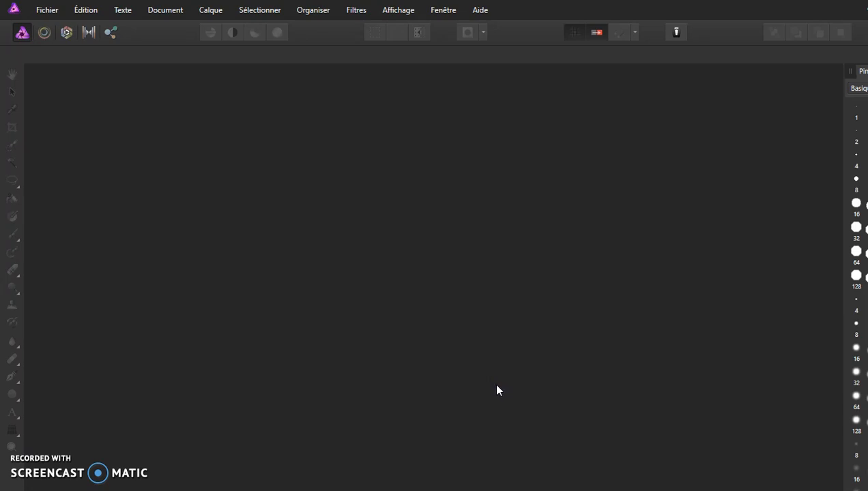
- Zoom in and pan across the stitched panorama to inspect the blending of the images
{"action": "left_click", "coordinate": [437, 371]}
{"action": "left_click", "coordinate": [308, 296]}
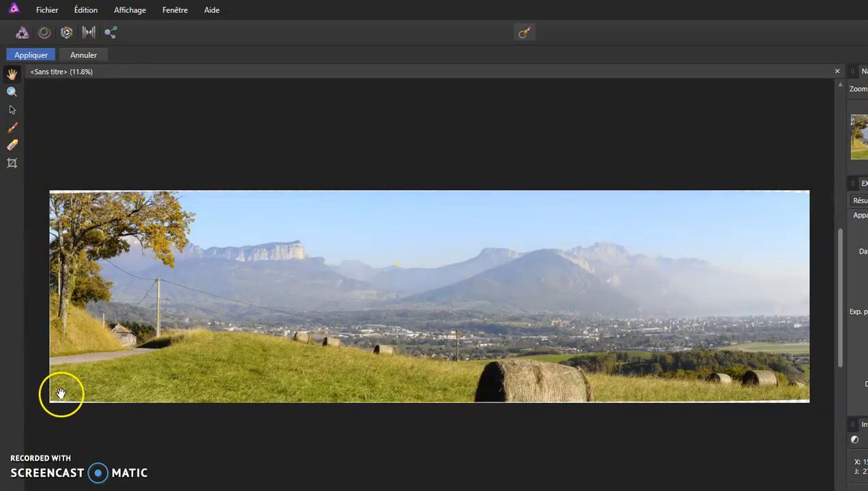
{"action": "left_click", "coordinate": [108, 297]}
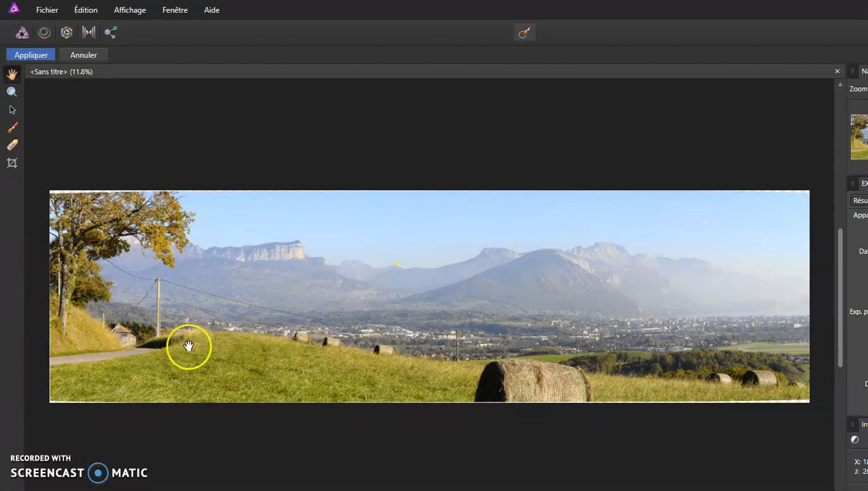
{"action": "scroll", "coordinate": [204, 347], "scroll_direction": "up", "scroll_amount": 2}
{"action": "scroll", "coordinate": [203, 346], "scroll_direction": "up", "scroll_amount": 5}
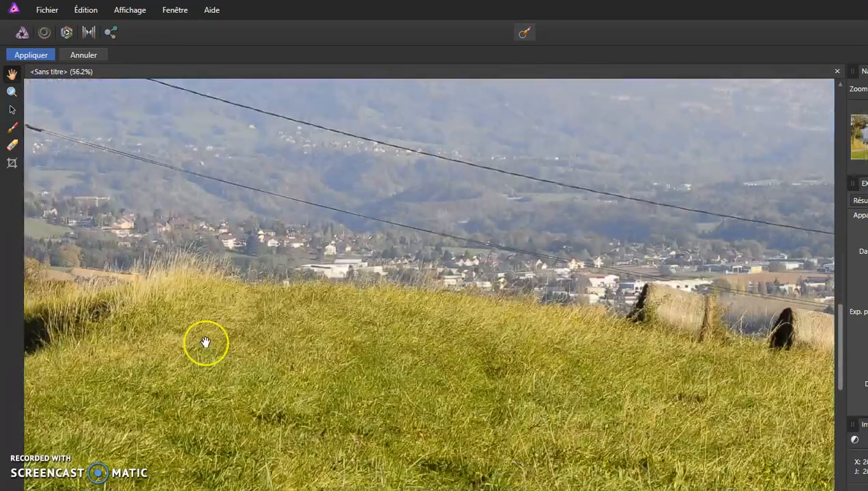
{"action": "left_click_drag", "start_coordinate": [256, 246], "coordinate": [466, 457]}
{"action": "left_click_drag", "start_coordinate": [295, 280], "coordinate": [623, 310]}
{"action": "left_click_drag", "start_coordinate": [694, 309], "coordinate": [396, 316]}
{"action": "left_click_drag", "start_coordinate": [635, 352], "coordinate": [292, 339]}
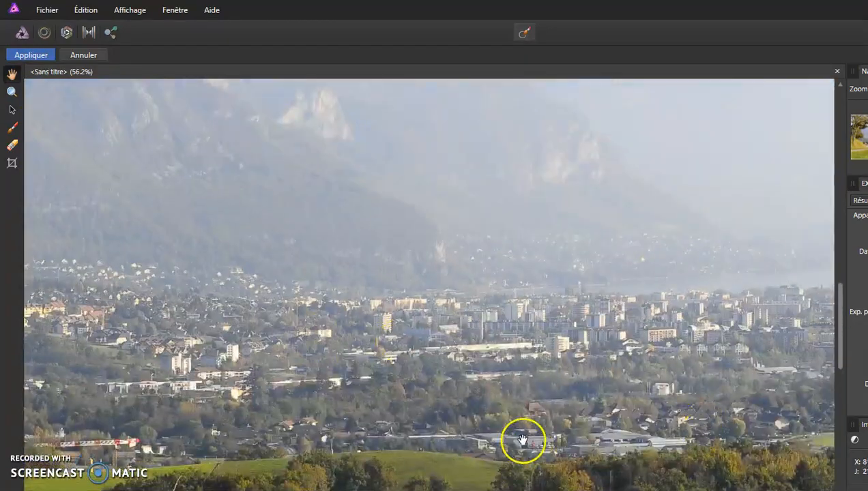
{"action": "left_click_drag", "start_coordinate": [666, 228], "coordinate": [334, 282]}
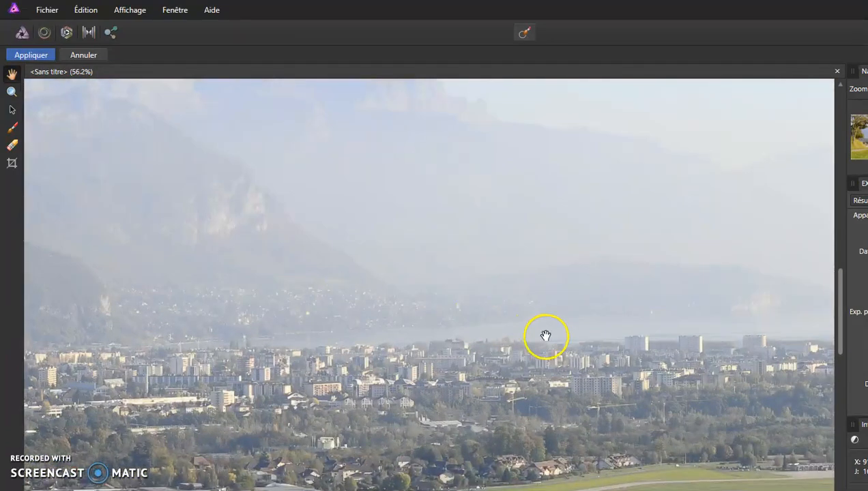
{"action": "left_click_drag", "start_coordinate": [665, 393], "coordinate": [455, 217]}
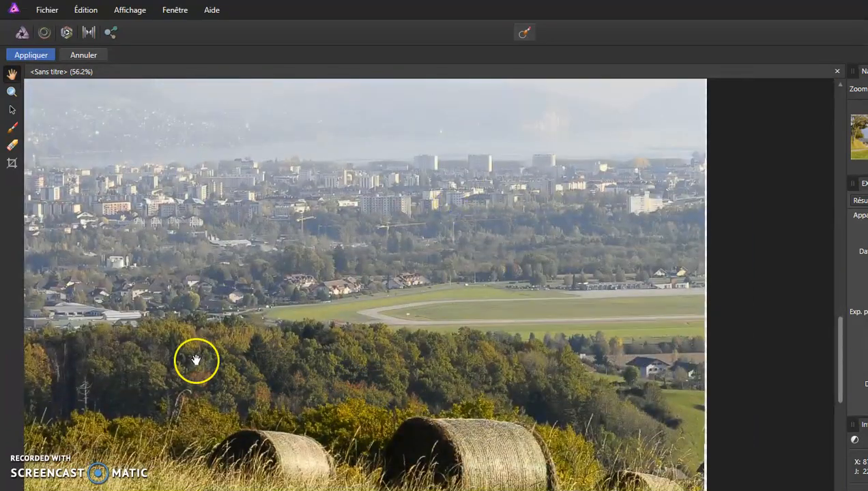
{"action": "left_click_drag", "start_coordinate": [196, 359], "coordinate": [397, 323]}
{"action": "left_click_drag", "start_coordinate": [227, 329], "coordinate": [703, 321]}
{"action": "left_click_drag", "start_coordinate": [191, 320], "coordinate": [476, 321]}
{"action": "left_click_drag", "start_coordinate": [139, 320], "coordinate": [501, 321]}
{"action": "left_click_drag", "start_coordinate": [204, 267], "coordinate": [507, 279]}
{"action": "left_click_drag", "start_coordinate": [155, 270], "coordinate": [553, 295]}
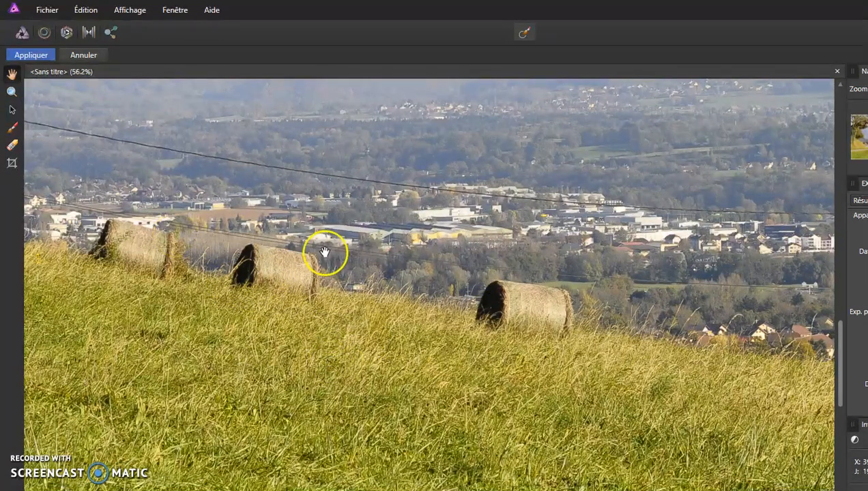
{"action": "scroll", "coordinate": [442, 382], "scroll_direction": "up", "scroll_amount": 5}
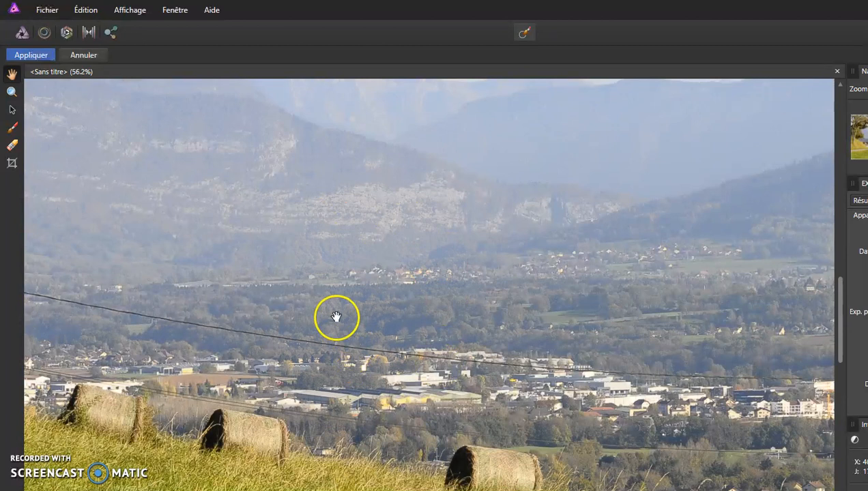
{"action": "left_click_drag", "start_coordinate": [324, 386], "coordinate": [333, 404]}
{"action": "scroll", "coordinate": [333, 404], "scroll_direction": "up", "scroll_amount": 7}
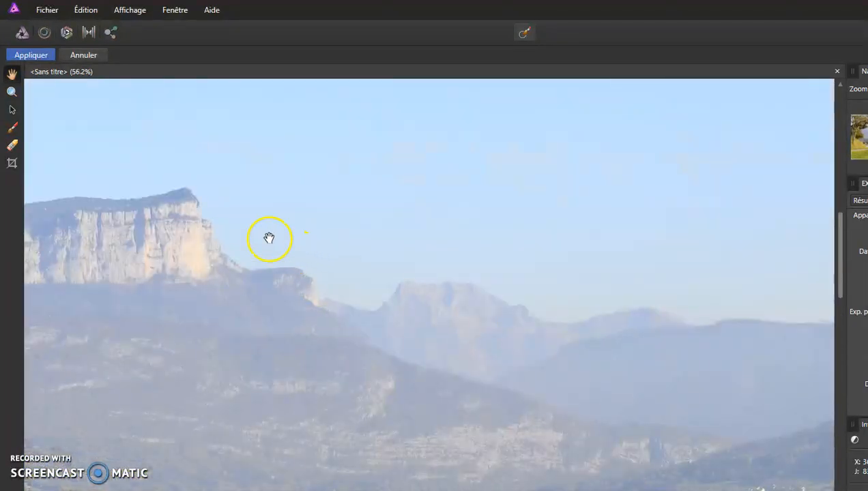
- Apply the stitched panorama to the document
{"action": "left_click", "coordinate": [42, 56]}
{"action": "left_click", "coordinate": [42, 56]}
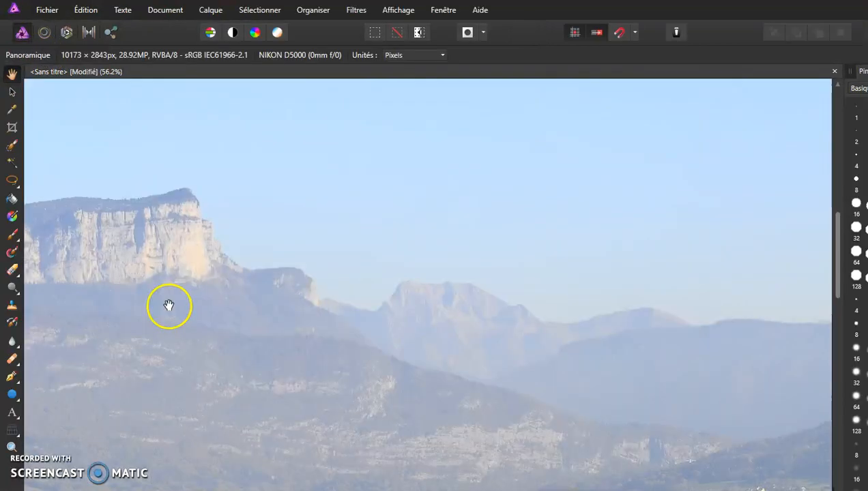
{"action": "scroll", "coordinate": [171, 305], "scroll_direction": "down", "scroll_amount": 5}
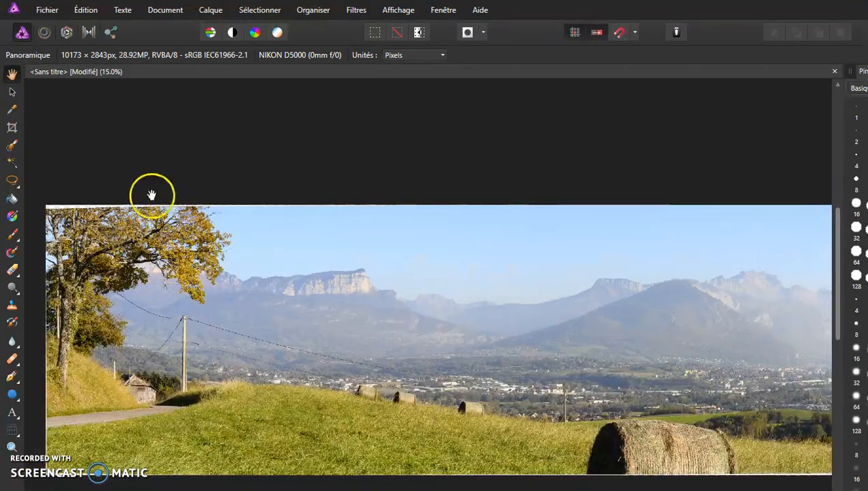
- Crop the panorama to remove its uneven blank edges, to about 10066 × 2657 px
{"action": "left_click", "coordinate": [12, 128]}
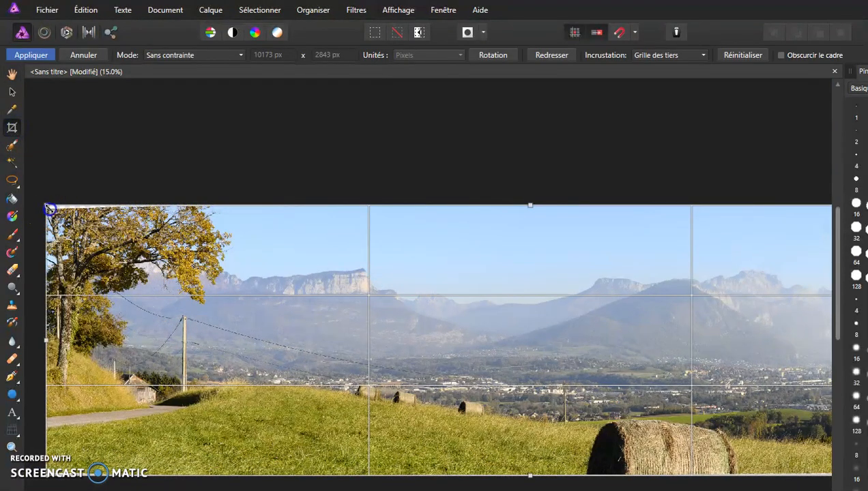
{"action": "left_click_drag", "start_coordinate": [45, 205], "coordinate": [52, 215]}
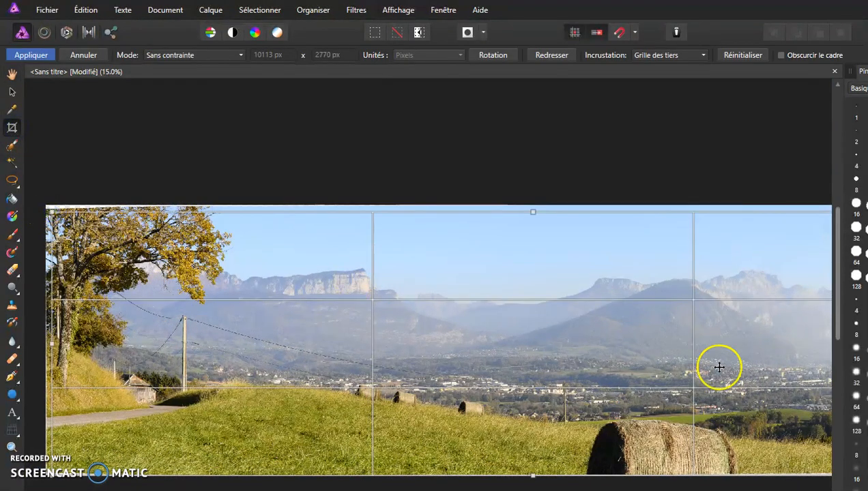
{"action": "key", "text": "space"}
{"action": "left_click_drag", "start_coordinate": [741, 402], "coordinate": [561, 366]}
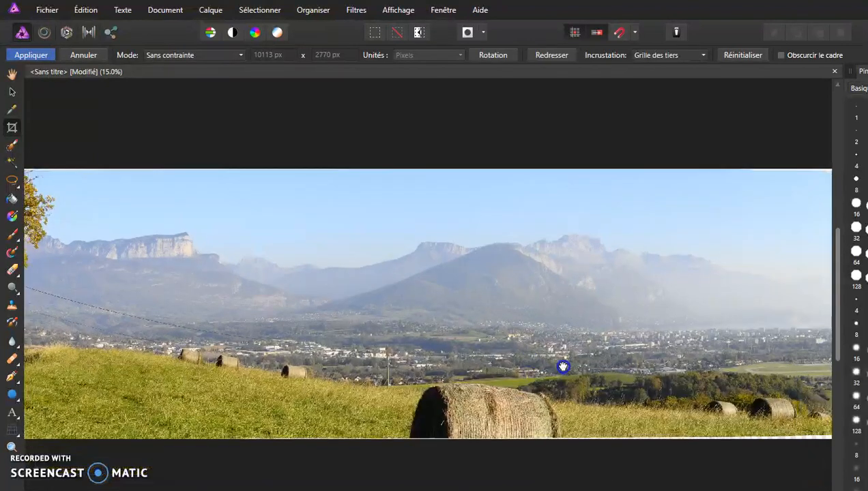
{"action": "left_click_drag", "start_coordinate": [655, 388], "coordinate": [344, 358]}
{"action": "left_click_drag", "start_coordinate": [525, 408], "coordinate": [519, 398]}
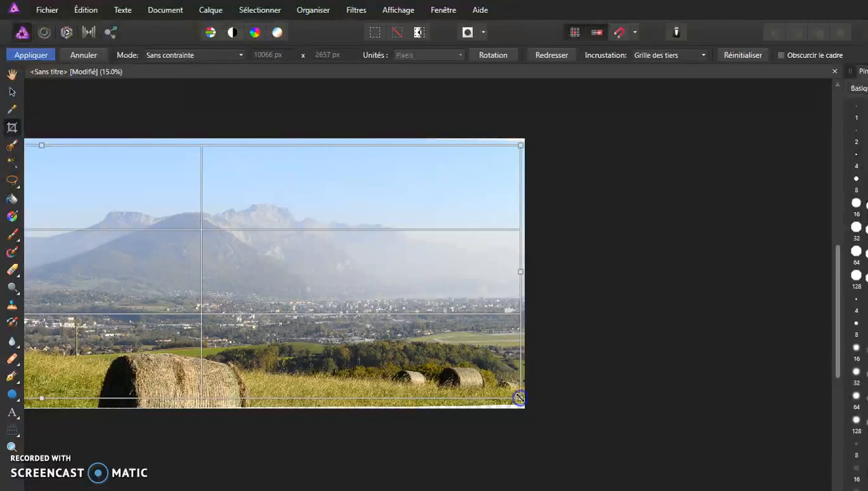
{"action": "left_click", "coordinate": [32, 55]}
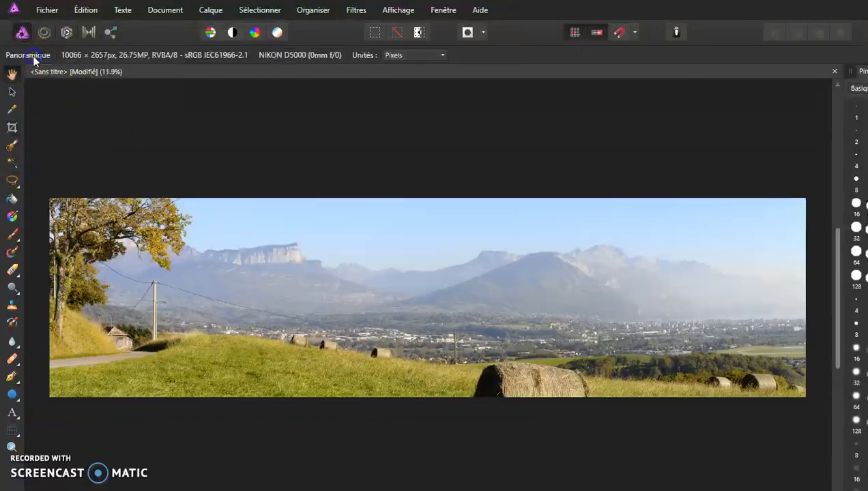
- Activate the Clone Brush tool and try painting on the canvas without a clone source
{"action": "left_click", "coordinate": [10, 306]}
{"action": "left_click", "coordinate": [10, 307]}
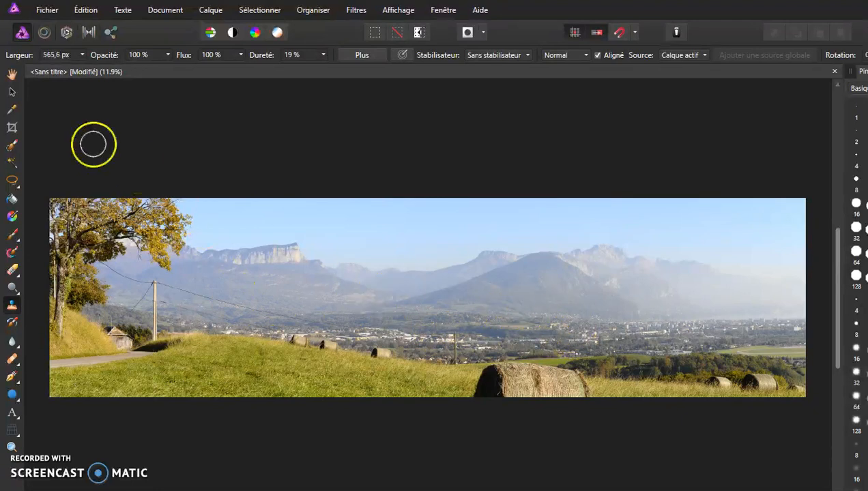
{"action": "left_click", "coordinate": [45, 11]}
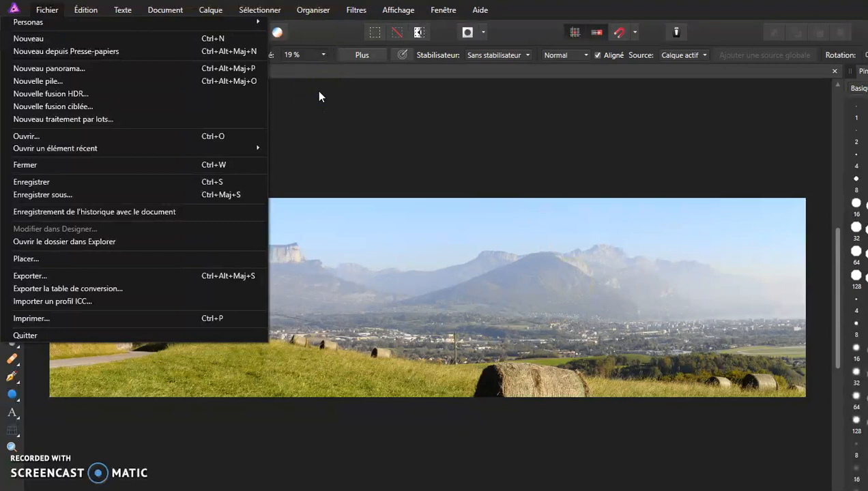
{"action": "left_click", "coordinate": [356, 120]}
{"action": "left_click", "coordinate": [257, 141]}
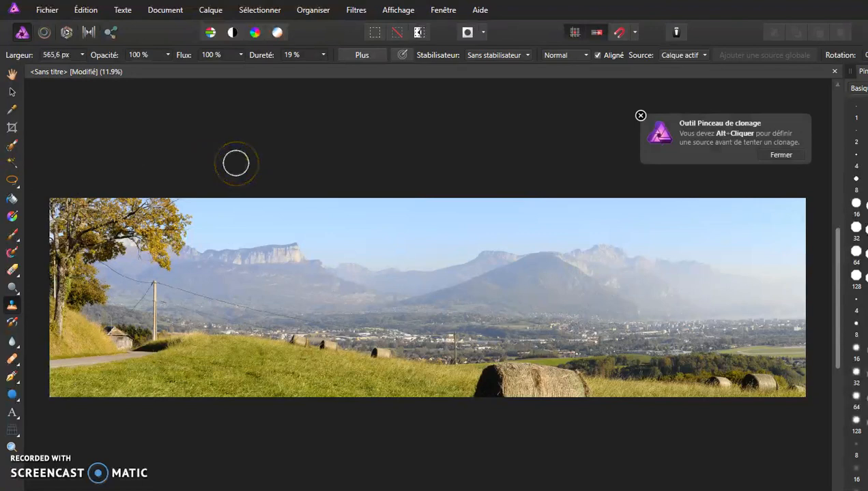